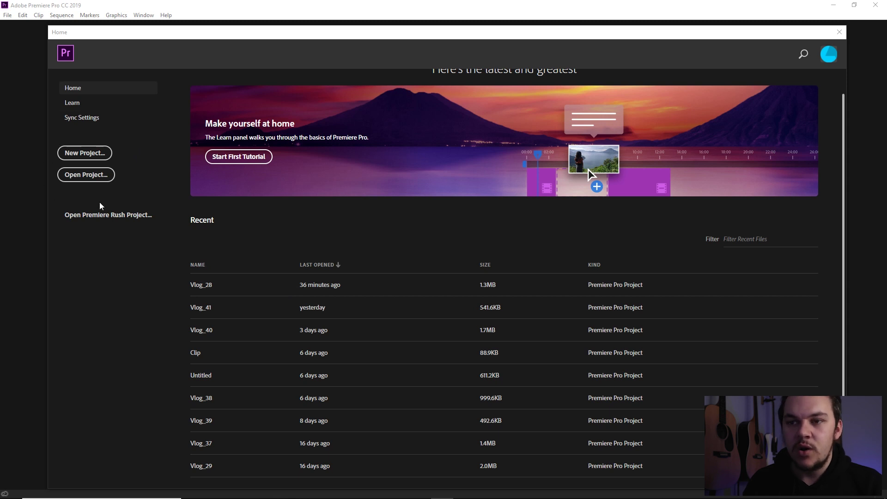
# Step: Start a new project and review its general, scratch disk and ingest settings
pyautogui.click(102, 159)
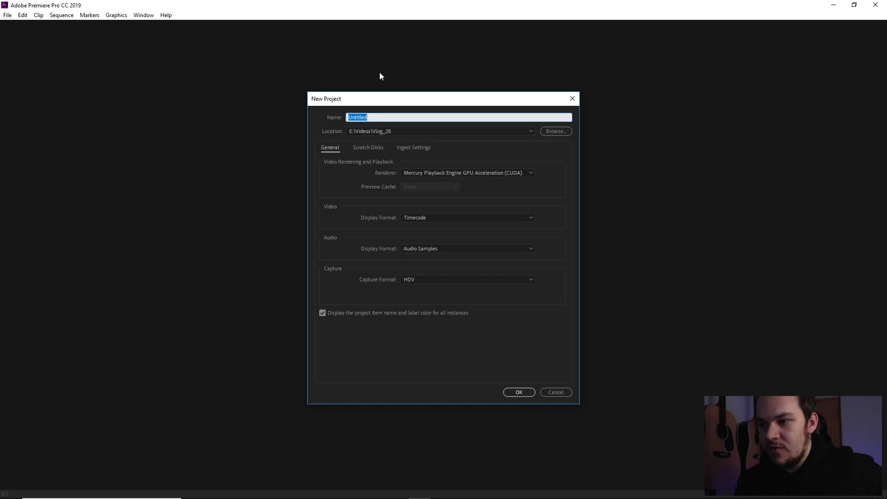
pyautogui.click(367, 146)
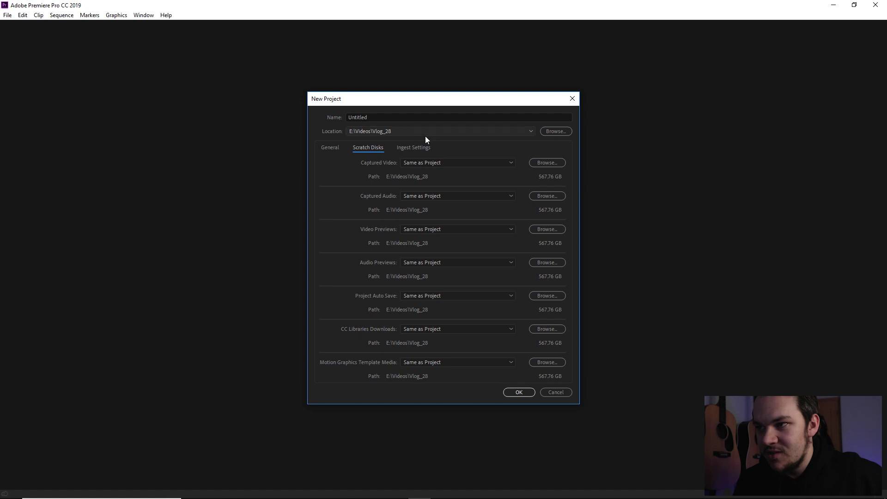
pyautogui.click(422, 149)
pyautogui.click(329, 147)
pyautogui.click(366, 147)
pyautogui.click(328, 148)
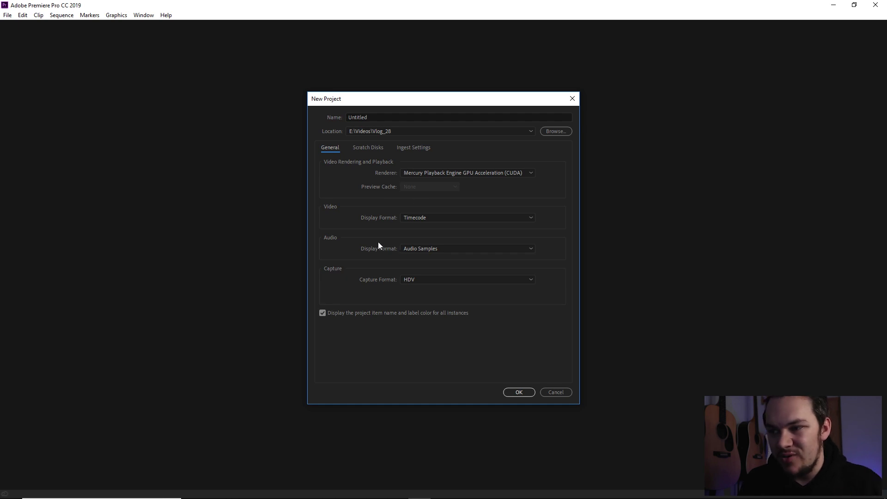
# Step: Name the new project Test Project
pyautogui.doubleClick(376, 117)
pyautogui.write('Test Proje')
pyautogui.press('BackSpace')
pyautogui.write('jec')
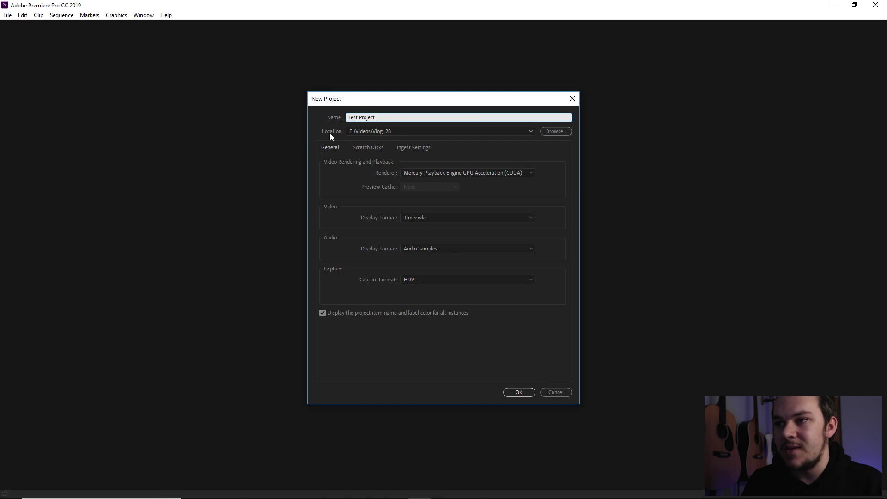
# Step: Set the project's location to the Test Project folder on the Desktop
pyautogui.click(552, 133)
pyautogui.scroll(10, 372, 194)
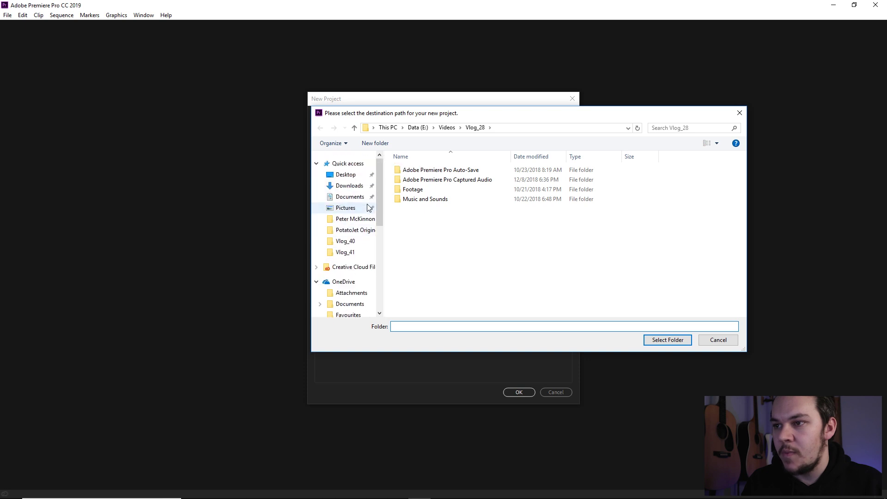
pyautogui.click(341, 175)
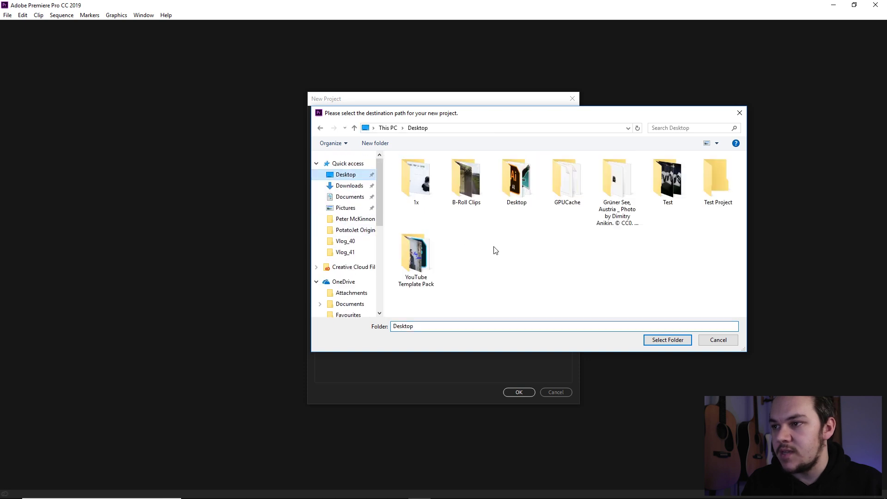
pyautogui.doubleClick(727, 175)
pyautogui.click(667, 339)
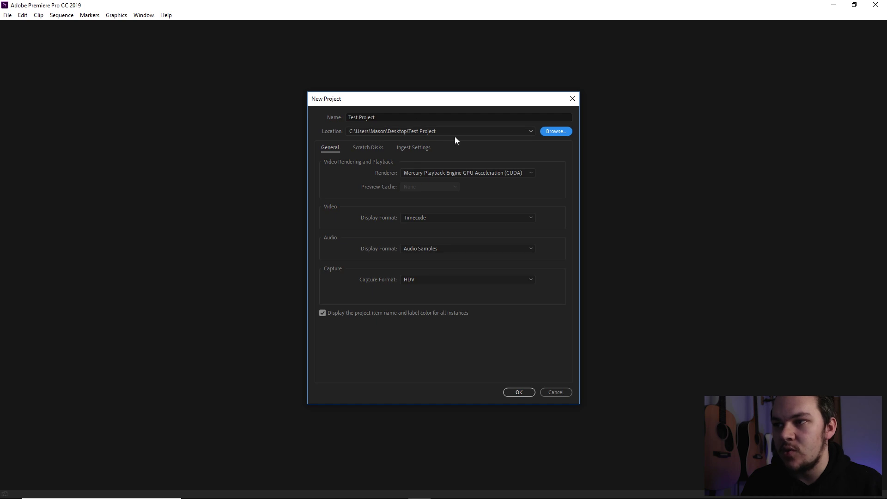
# Step: Choose Mercury Playback Engine GPU Acceleration (CUDA) as the renderer and Timecode as the video display format
pyautogui.click(392, 173)
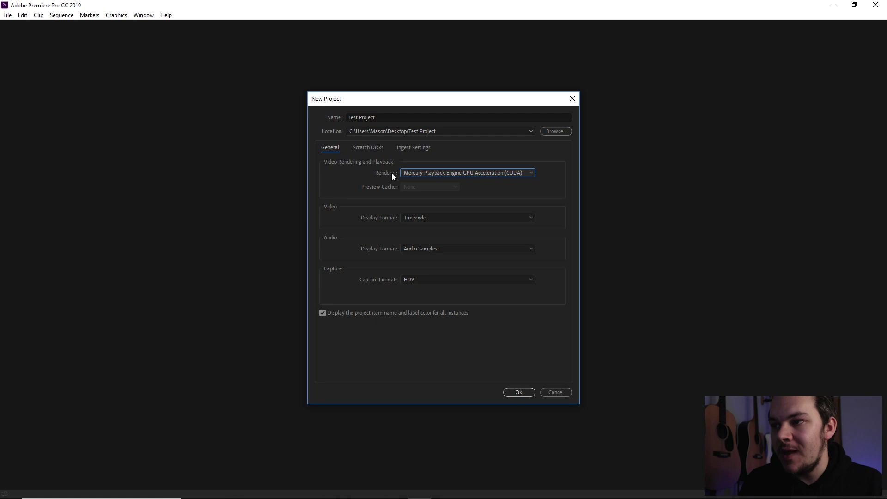
pyautogui.click(406, 173)
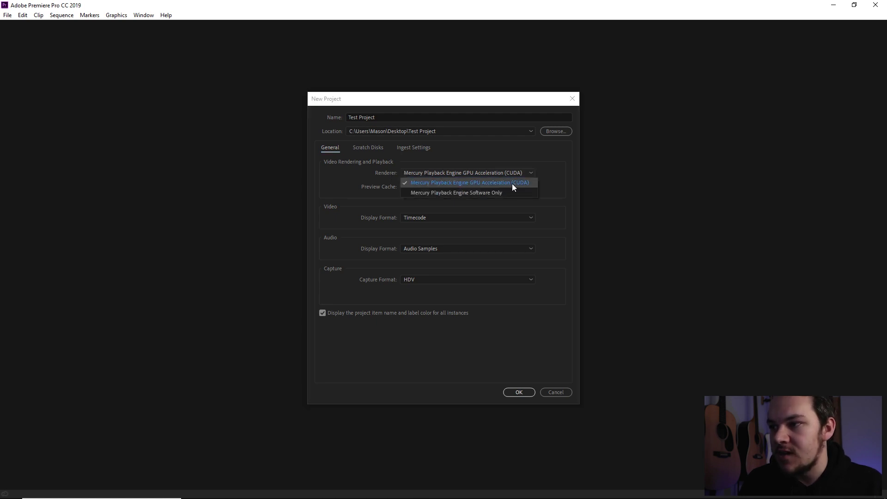
pyautogui.click(445, 183)
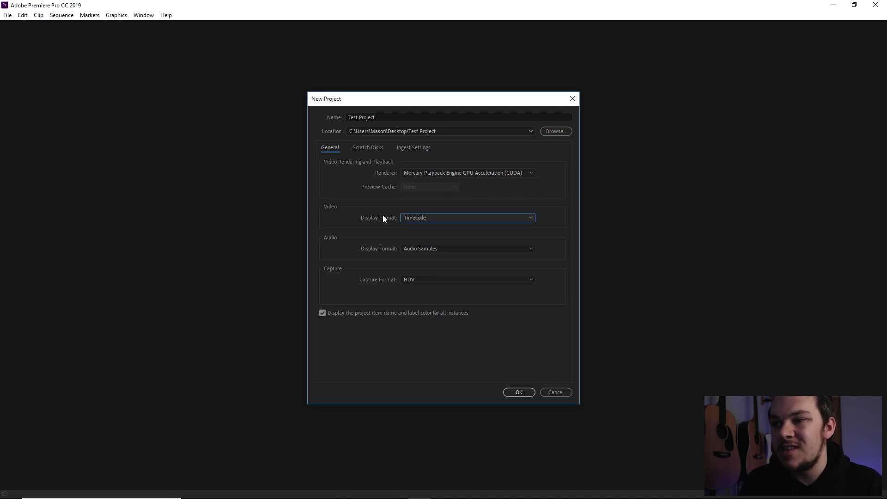
pyautogui.click(406, 217)
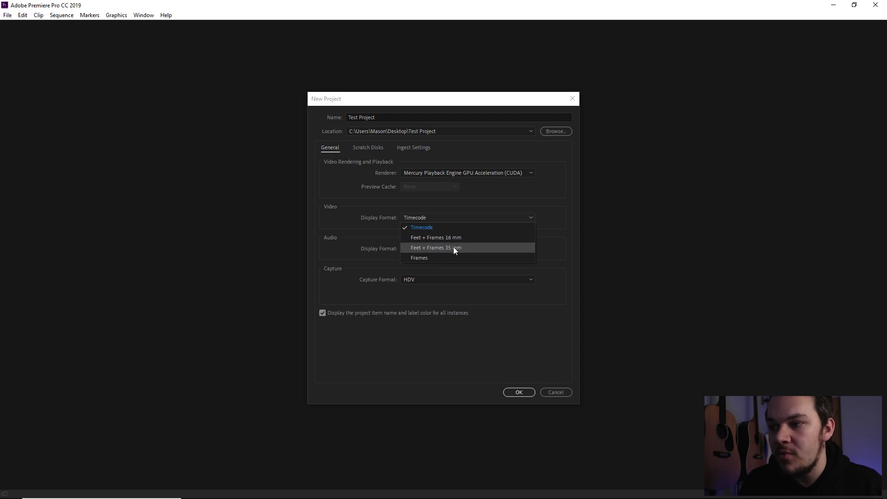
pyautogui.click(421, 228)
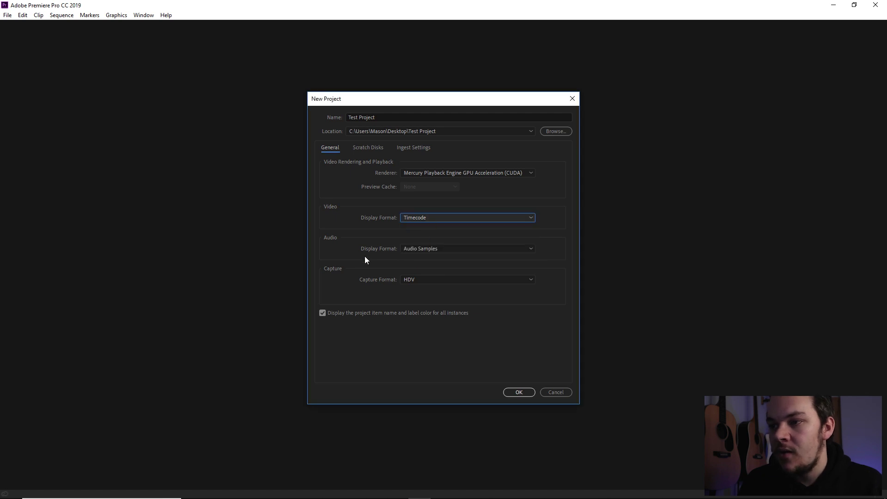
# Step: Choose Audio Samples as the audio display format and keep HDV as the capture format
pyautogui.click(415, 247)
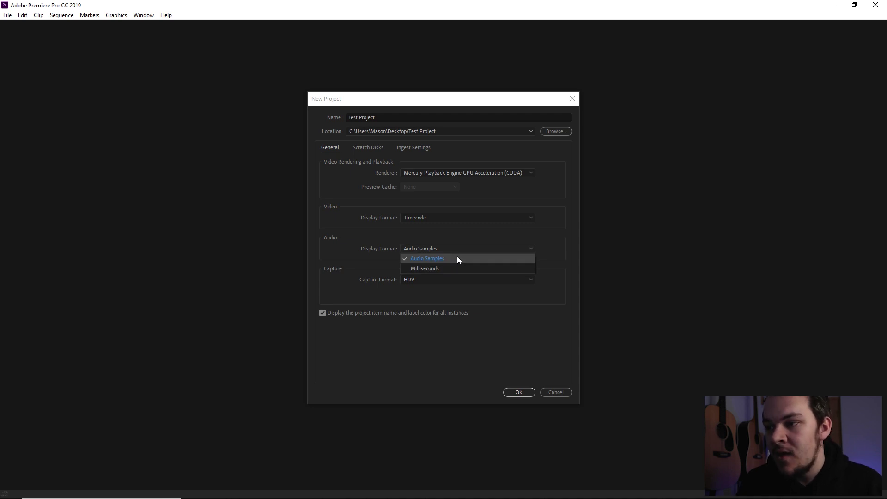
pyautogui.click(412, 258)
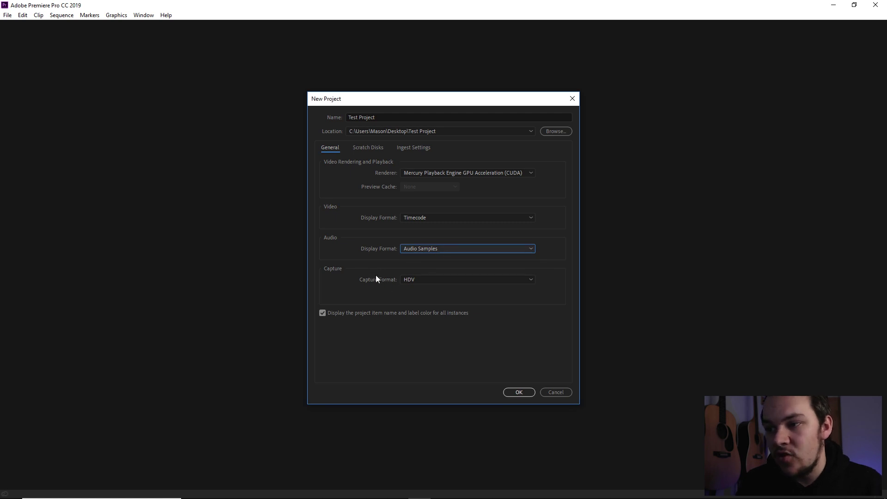
pyautogui.click(404, 282)
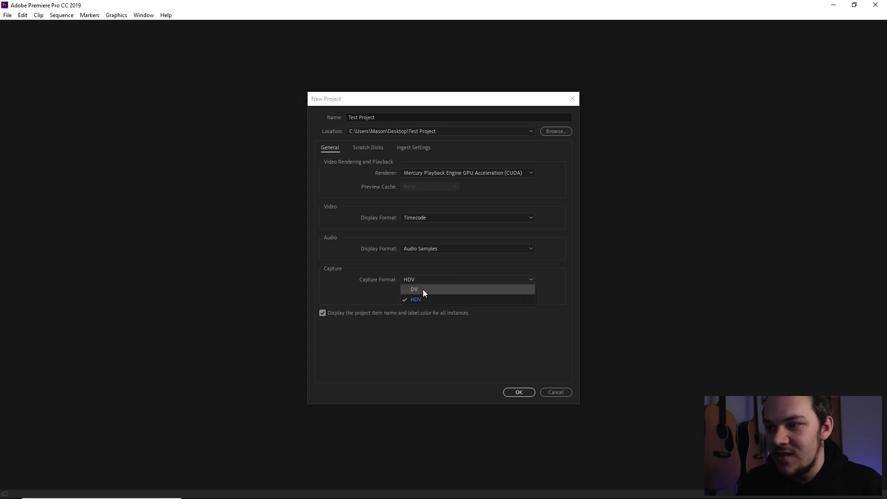
pyautogui.click(408, 280)
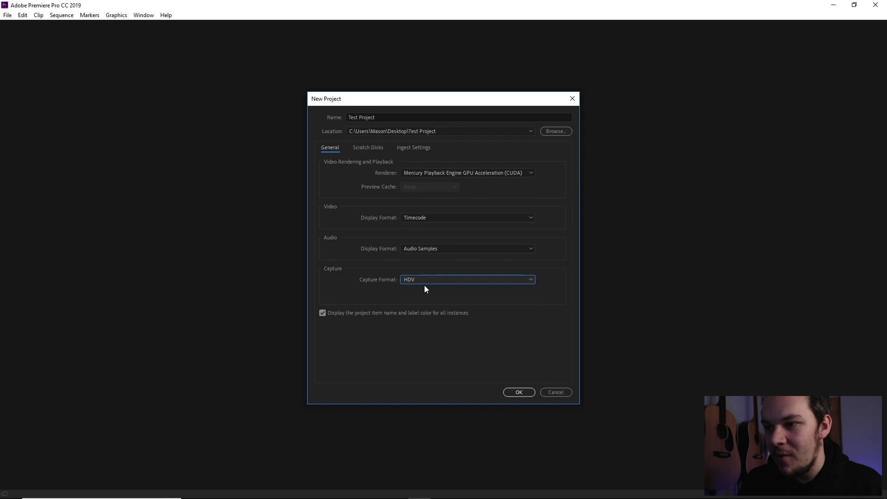
# Step: Keep the captured video scratch disk set to Same as Project and create the project
pyautogui.click(370, 148)
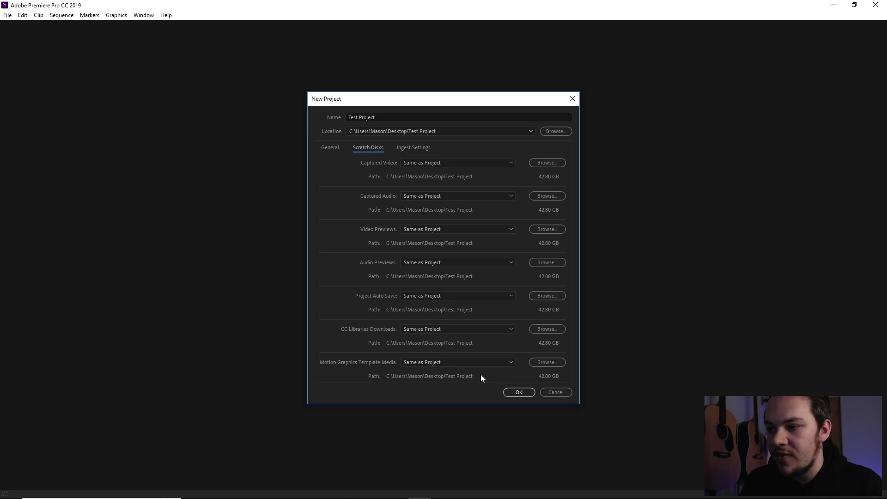
pyautogui.click(358, 159)
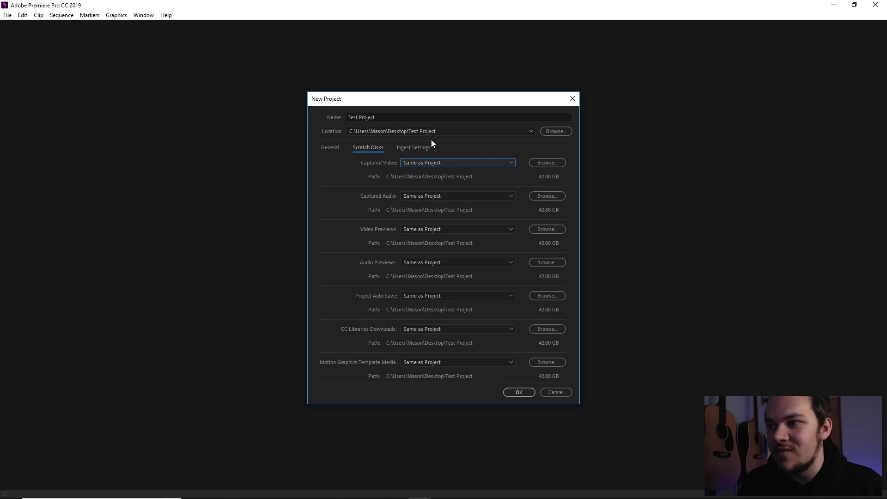
pyautogui.click(447, 162)
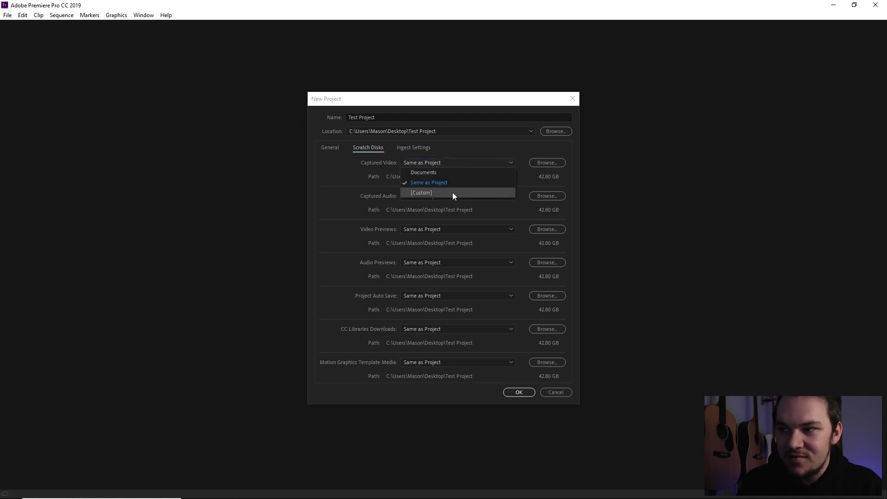
pyautogui.click(353, 170)
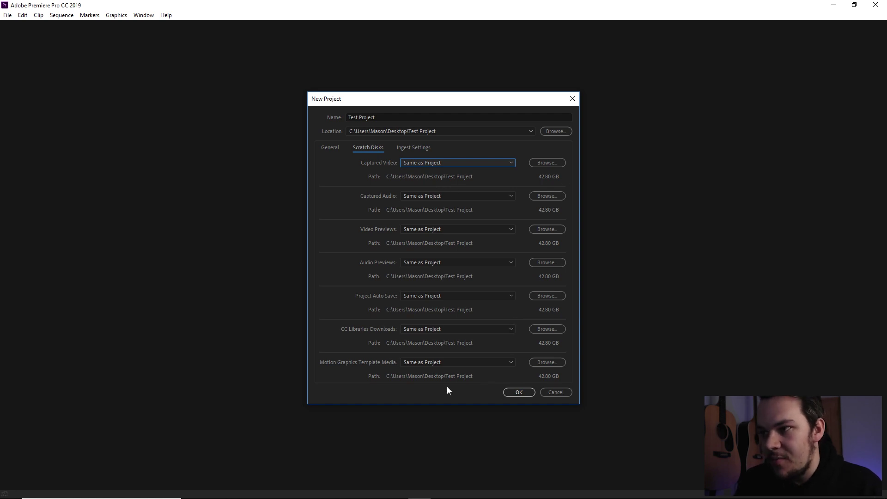
pyautogui.click(518, 392)
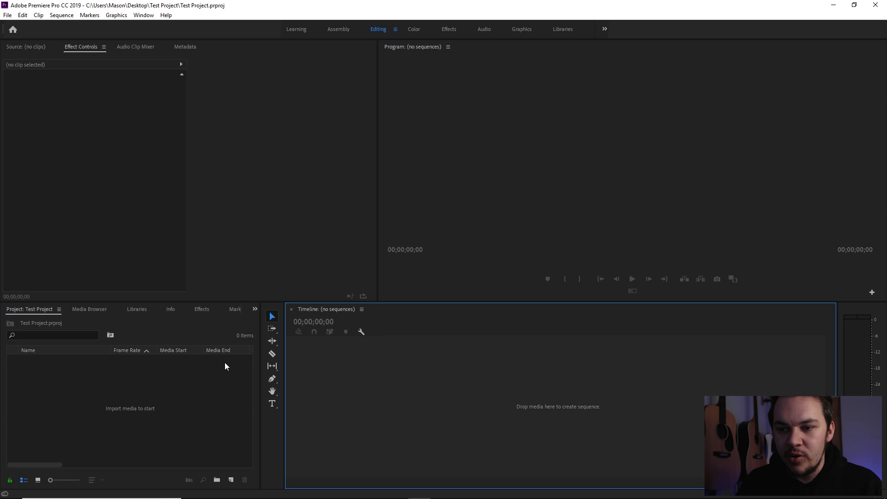
# Step: Import the G7Xii footage folder from File Explorer into the project and look through its clips
pyautogui.click(215, 496)
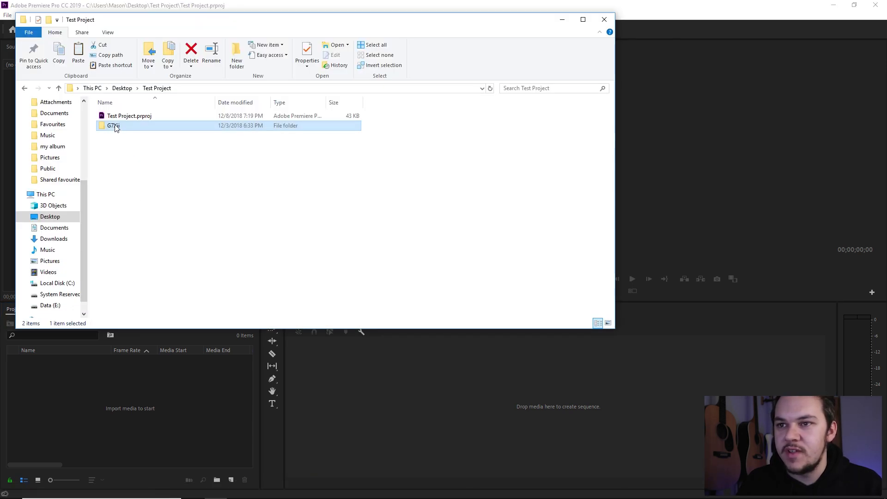
pyautogui.moveTo(116, 128); pyautogui.dragTo(70, 396)
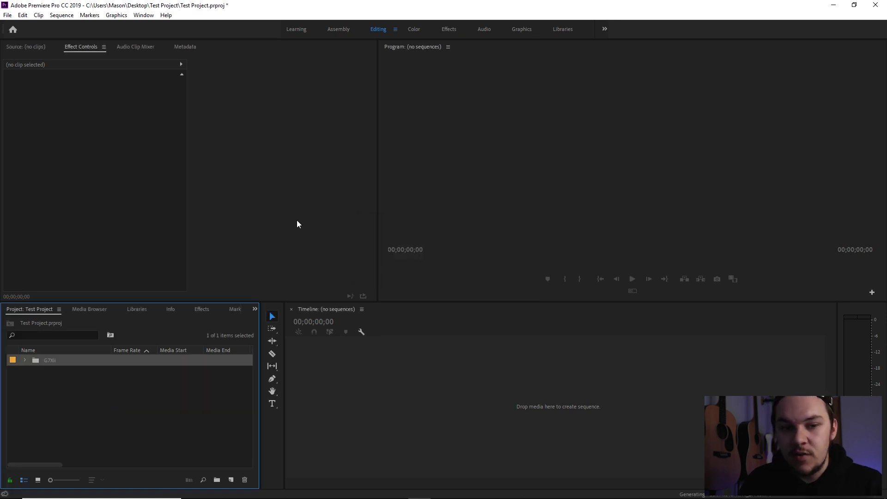
pyautogui.click(24, 360)
pyautogui.scroll(-5, 69, 376)
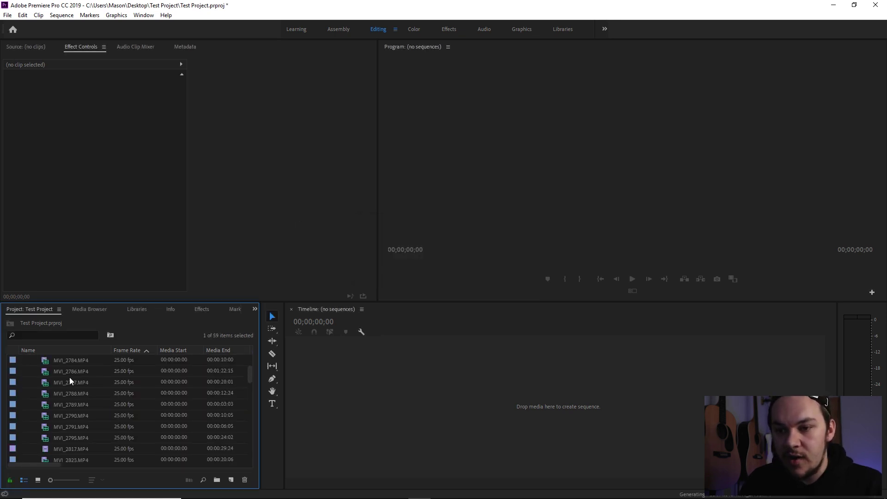
pyautogui.scroll(-2, 103, 395)
pyautogui.scroll(5, 117, 427)
pyautogui.scroll(3, 118, 427)
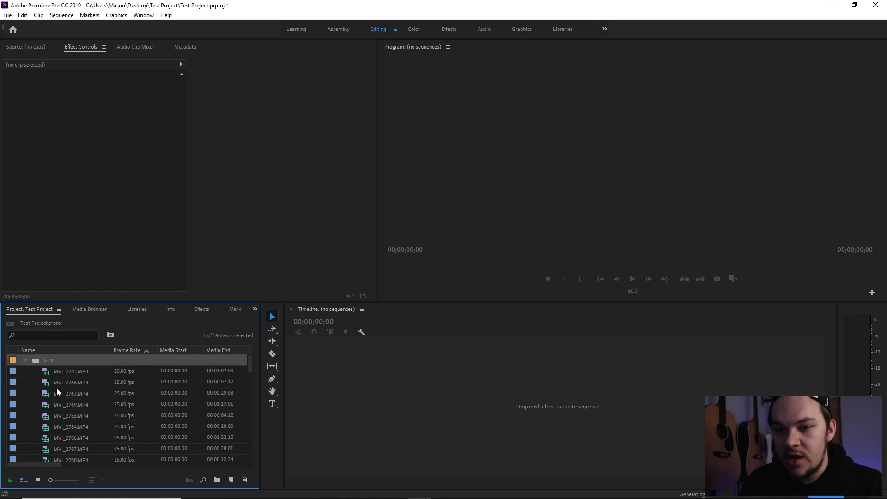
pyautogui.click(25, 360)
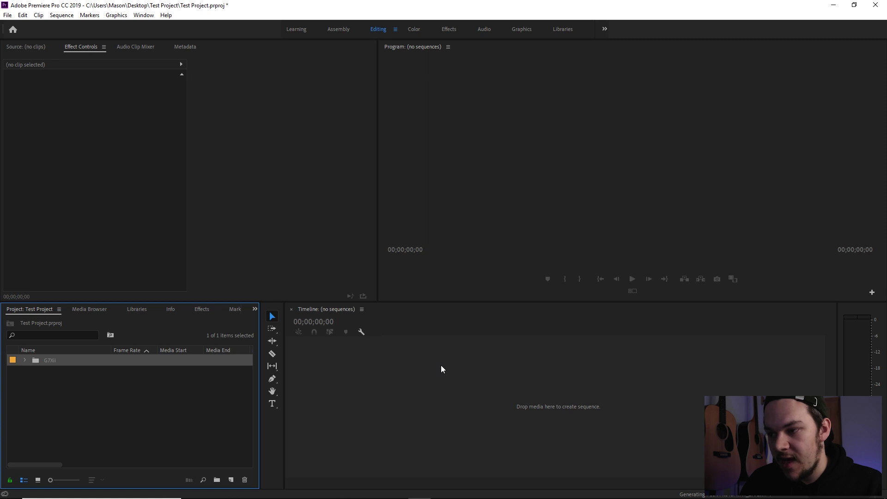
# Step: Create a new bin named Sequences at the top level of the project
pyautogui.click(230, 418)
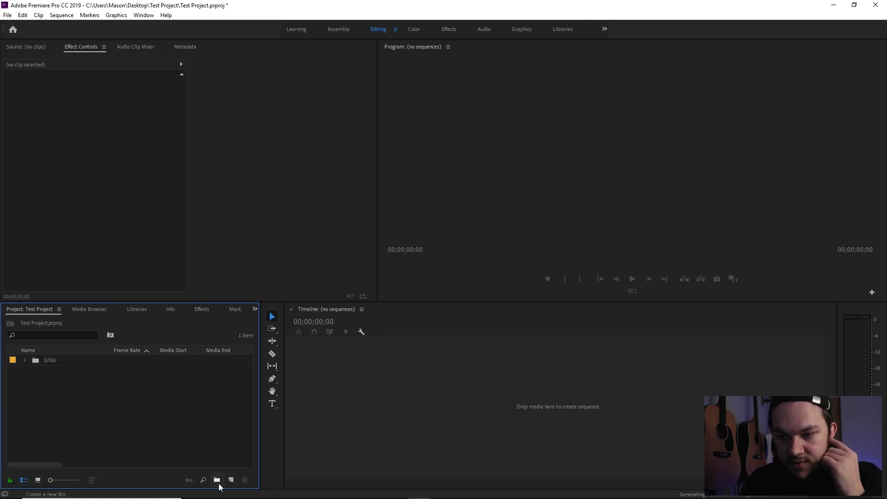
pyautogui.click(217, 479)
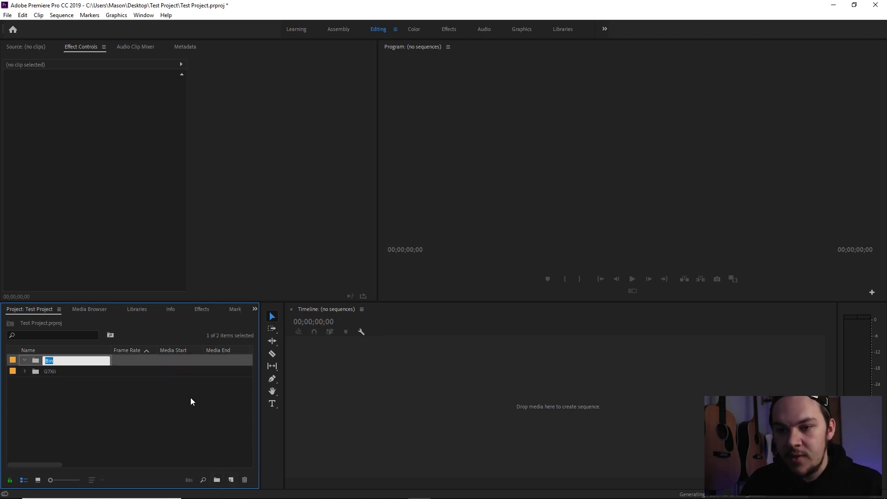
pyautogui.write('Sequences')
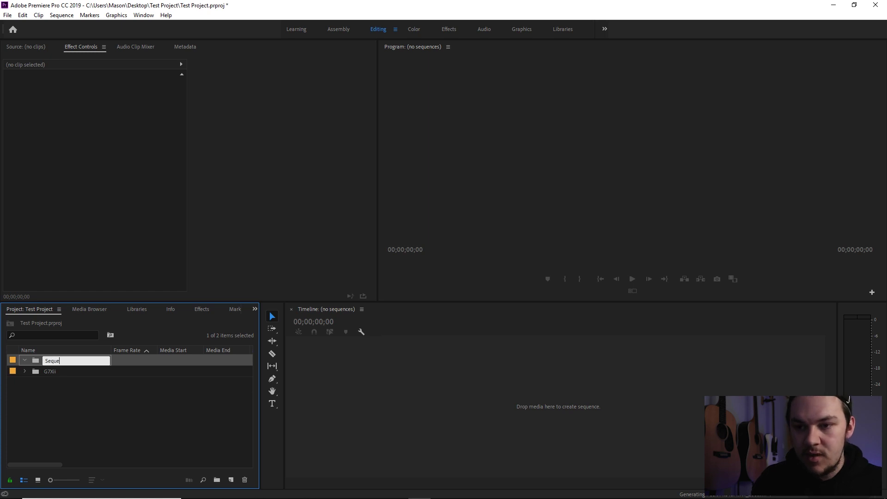
pyautogui.press('Tab')
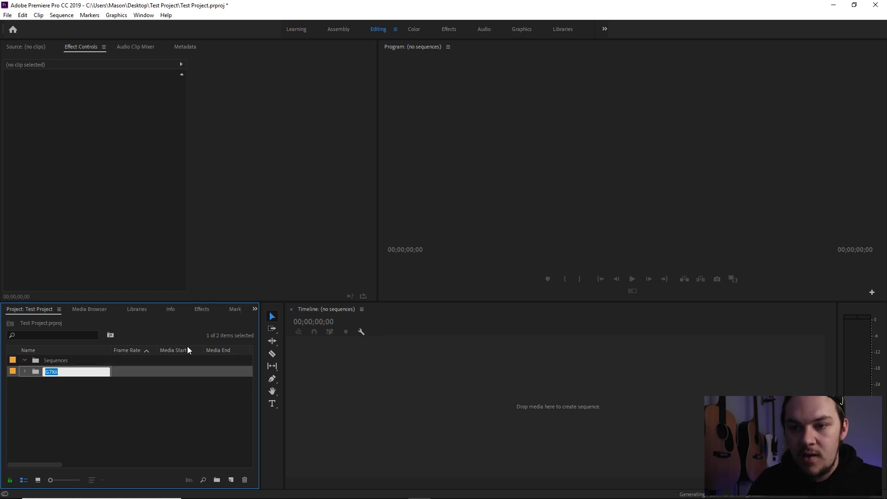
# Step: Start a new sequence in the Sequences bin, compare the Digital SLR 1080p presets and choose DSLR 1080p25
pyautogui.click(56, 360)
pyautogui.click(231, 480)
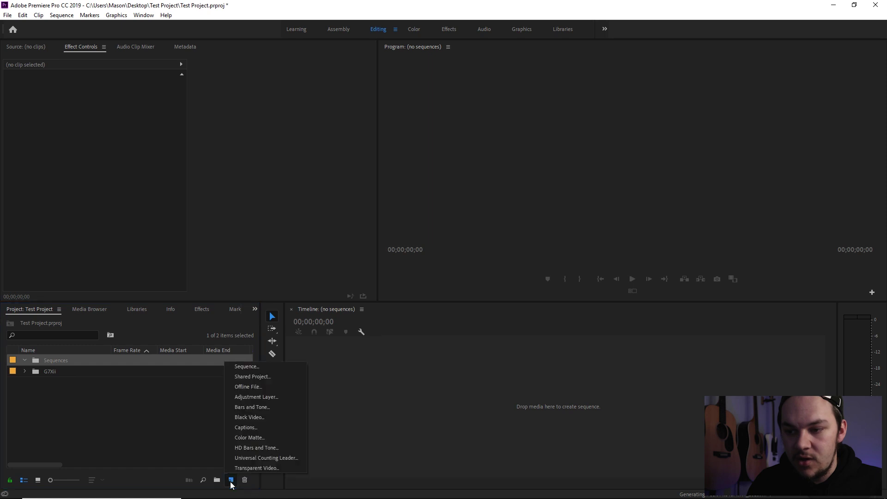
pyautogui.click(251, 366)
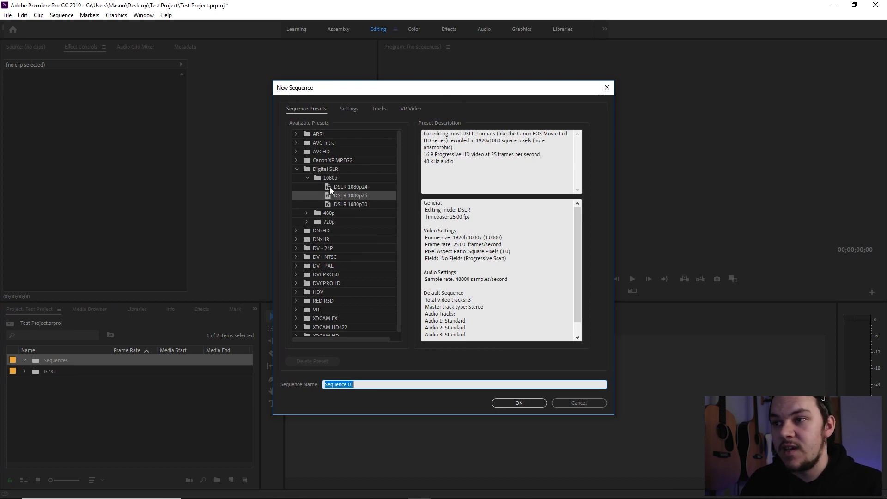
pyautogui.click(370, 185)
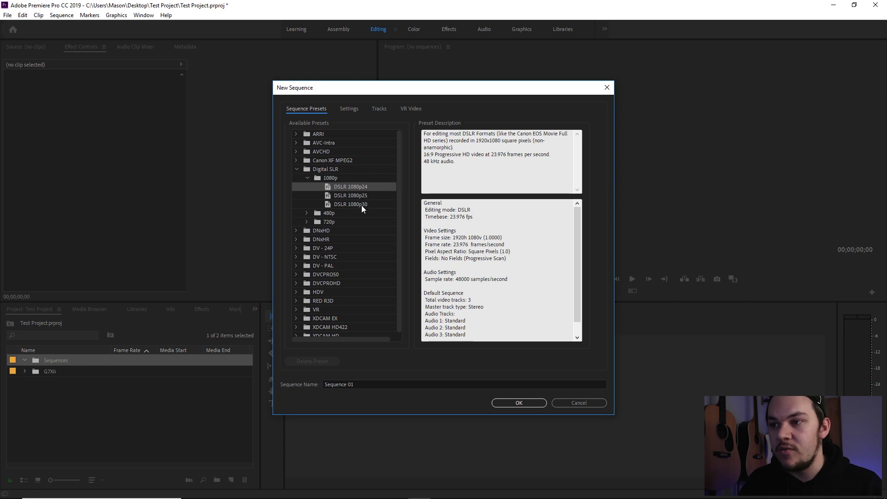
pyautogui.click(361, 206)
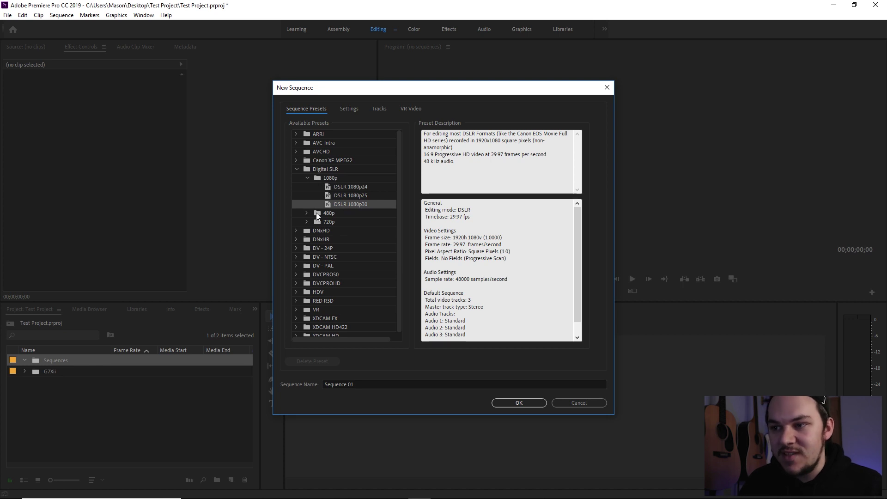
pyautogui.scroll(-2, 328, 318)
pyautogui.scroll(2, 330, 310)
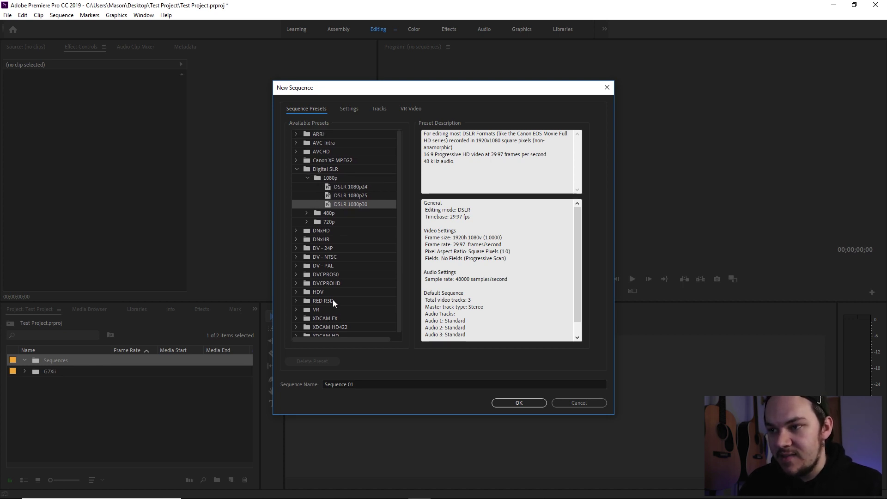
pyautogui.click(350, 195)
# Step: Name the sequence Test Sequence, create it and collapse the Sequences bin
pyautogui.moveTo(387, 384); pyautogui.dragTo(289, 379)
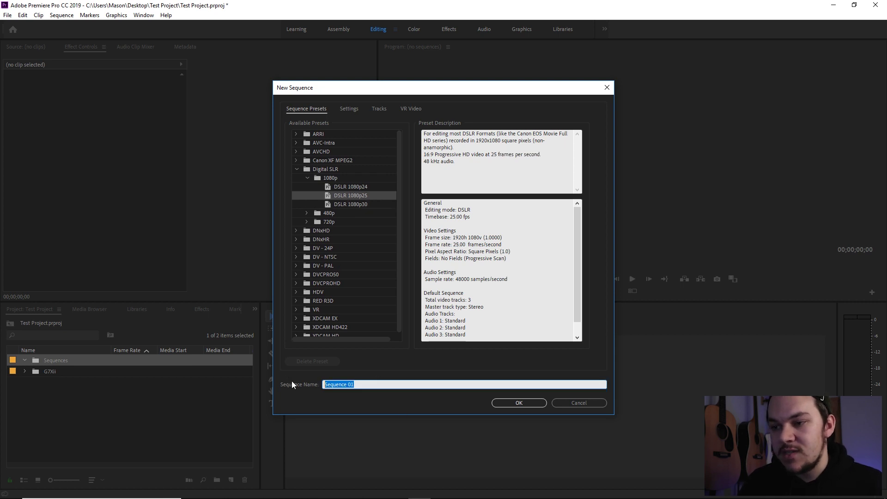
pyautogui.write('Test Sequence')
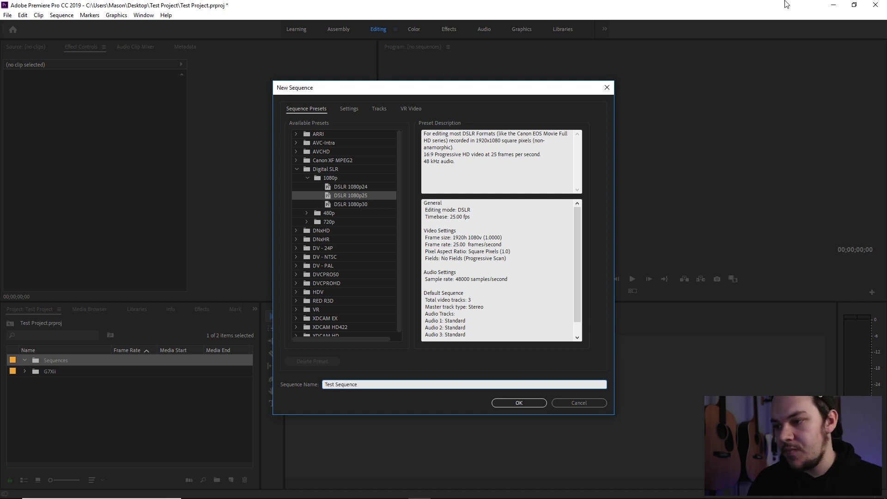
pyautogui.click(539, 404)
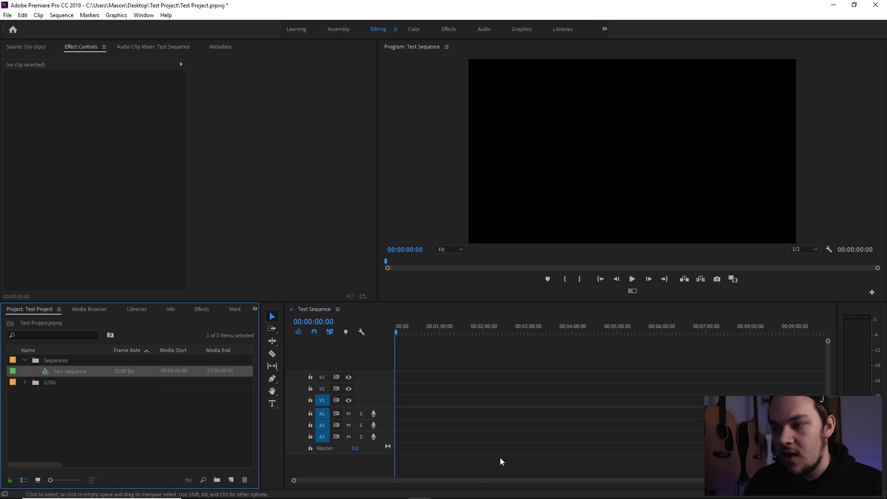
pyautogui.click(25, 360)
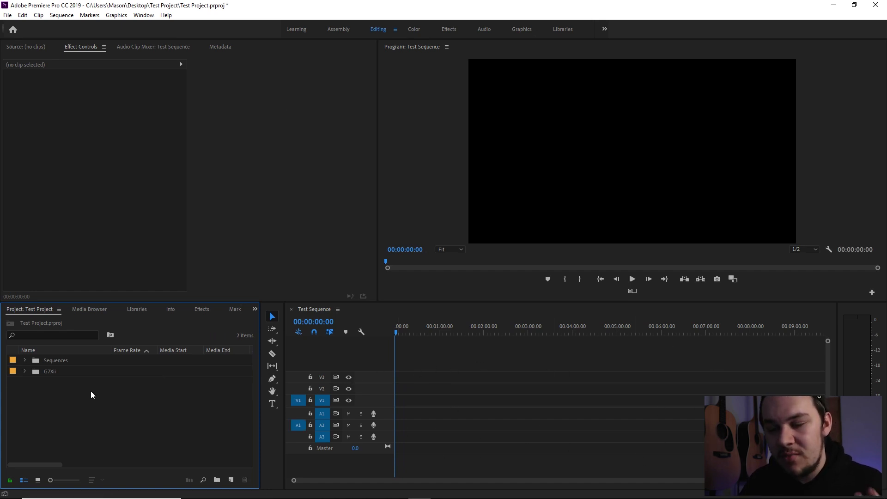